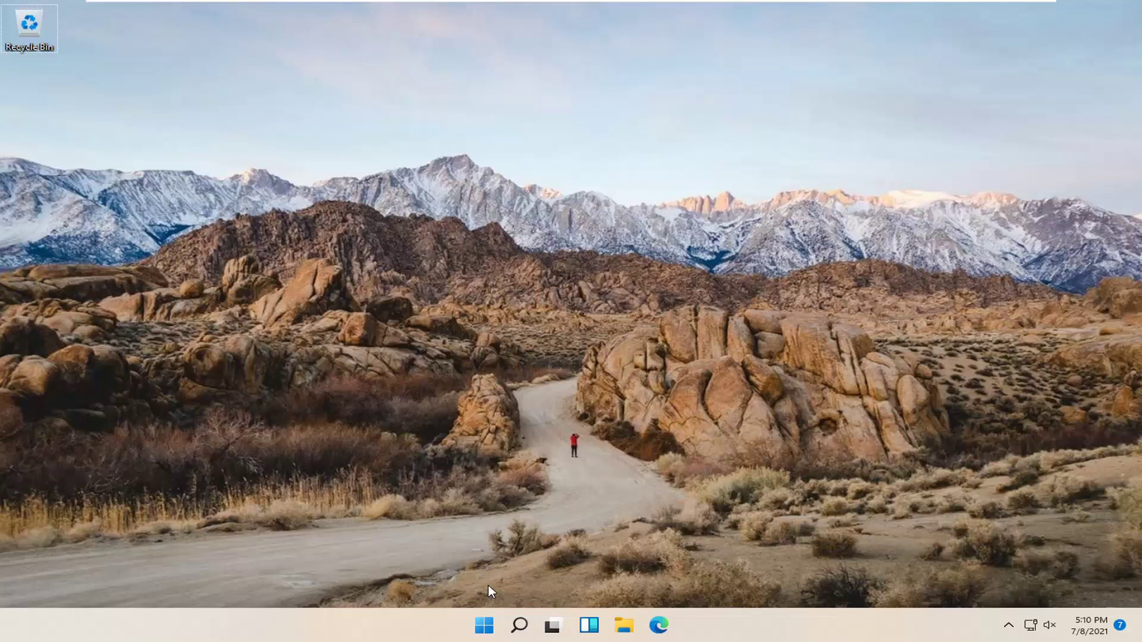
Open Settings from the Start quick-link menu, go to System > Sound, and collapse/re-expand the output devices
right_click(479, 632)
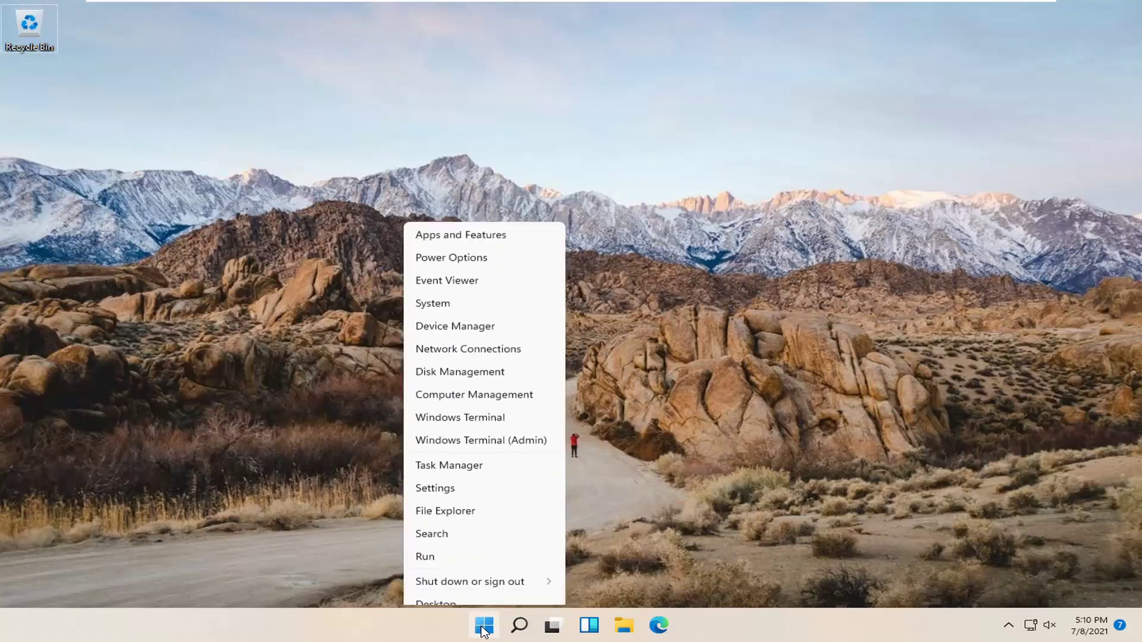
click(434, 476)
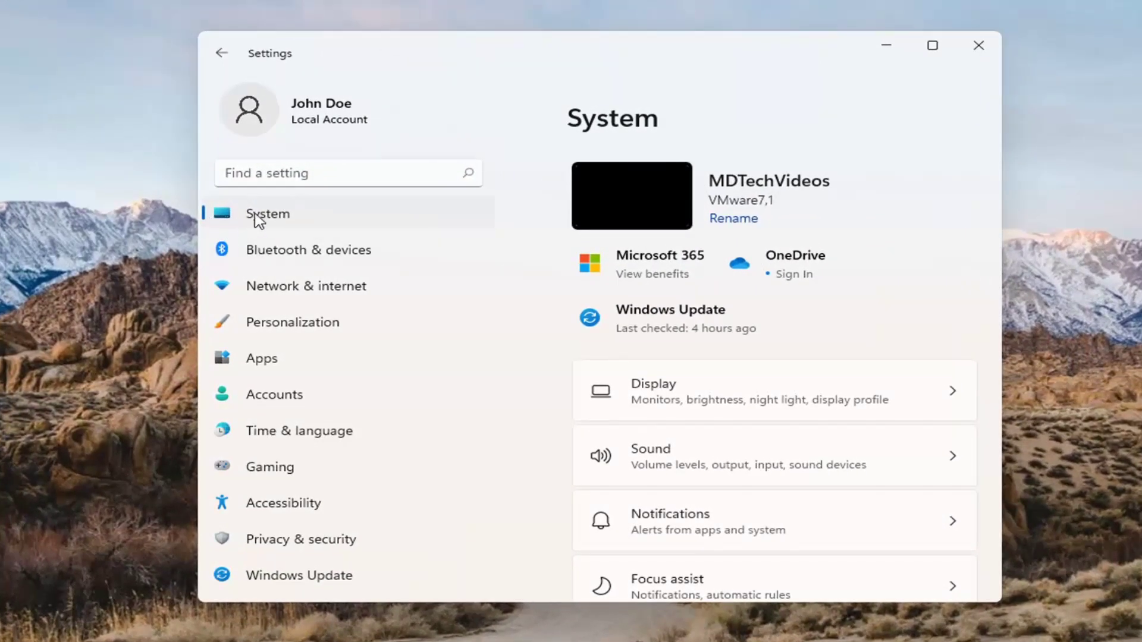
scroll(702, 365, down, 1)
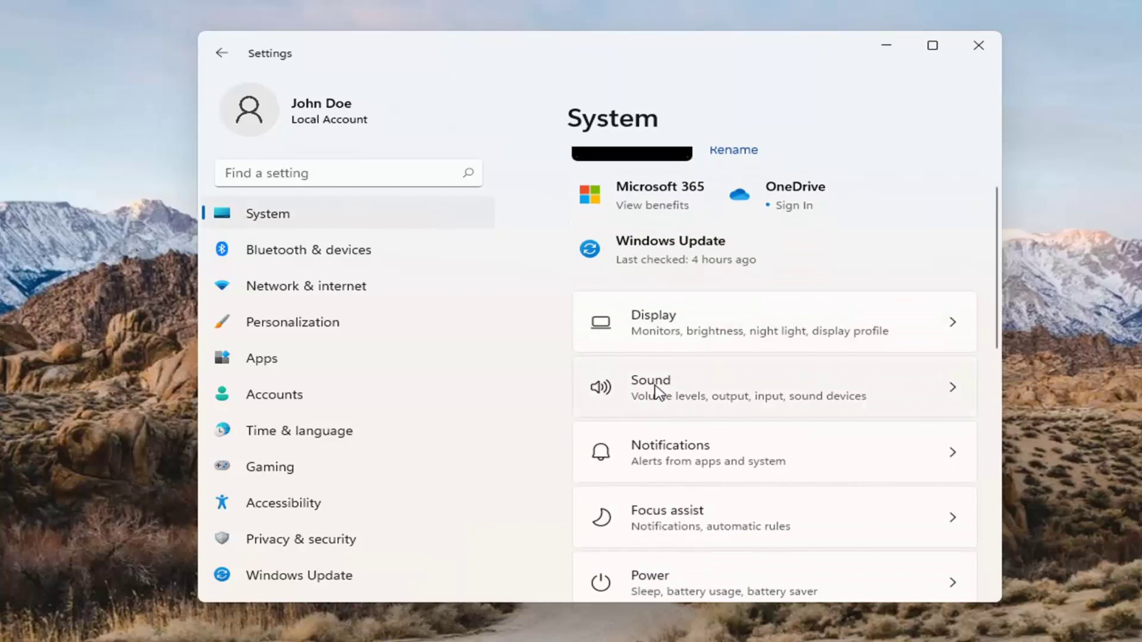
click(656, 393)
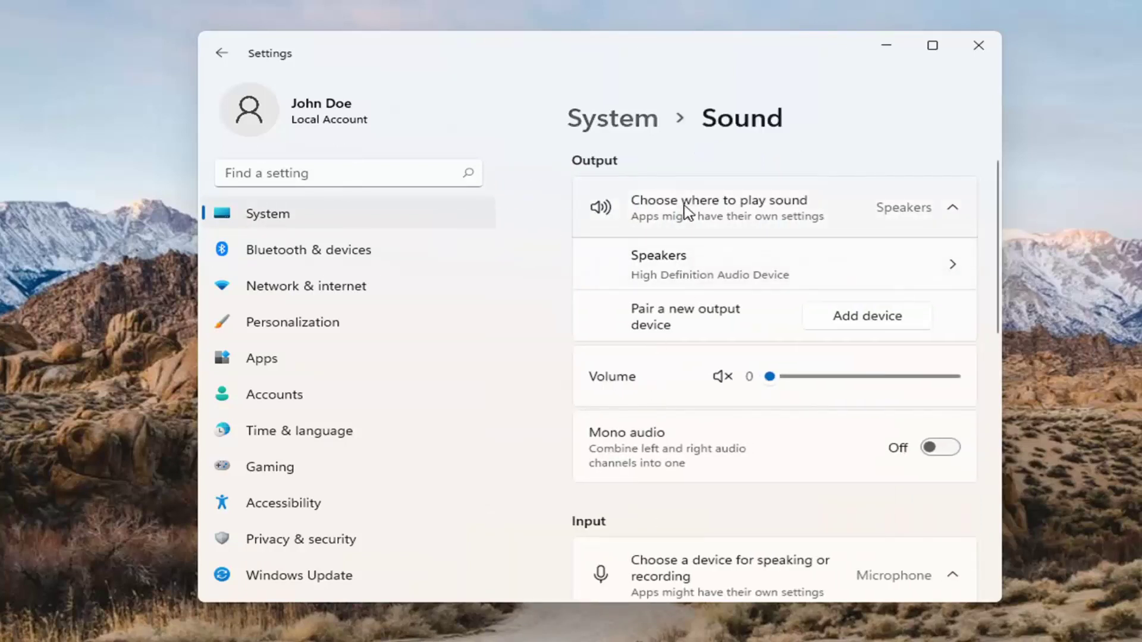
click(937, 214)
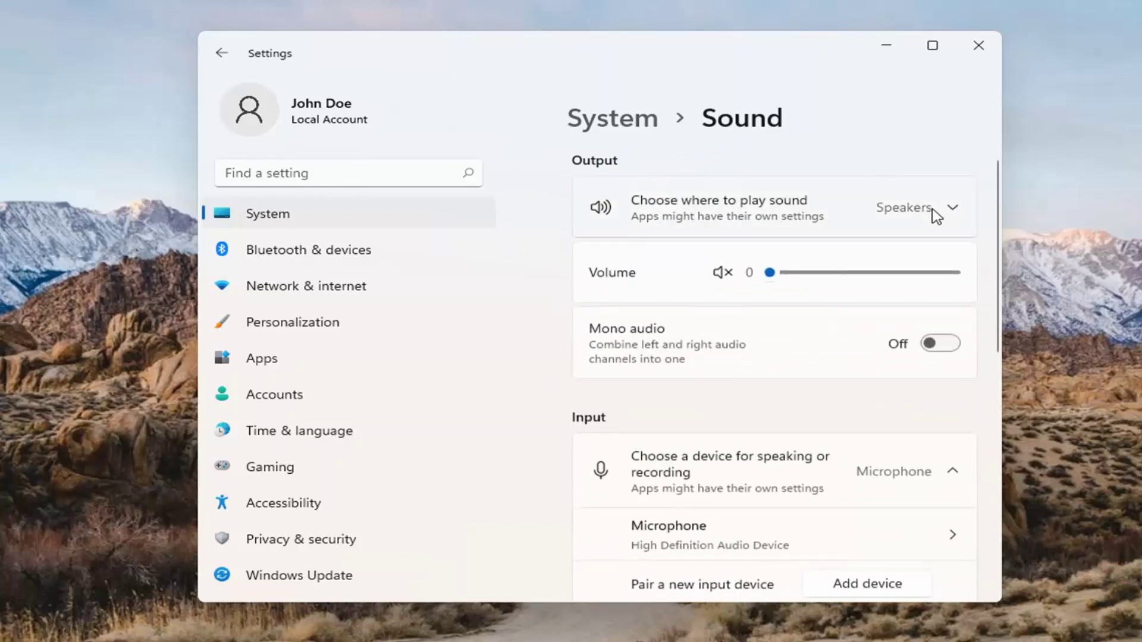
click(937, 214)
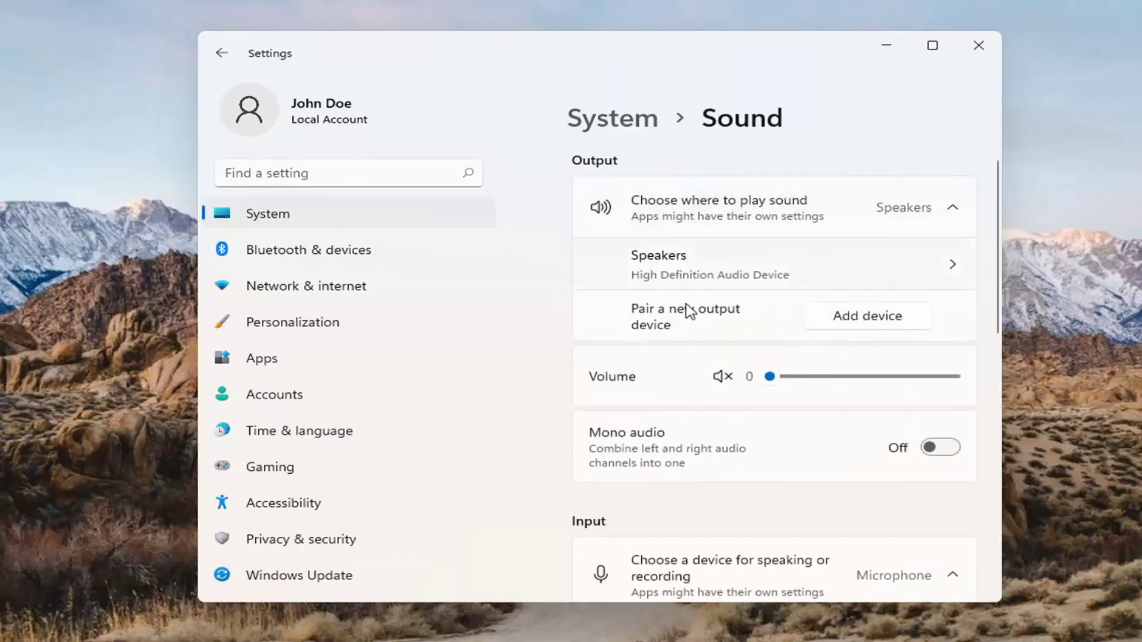
Open and cancel the Add a device dialog, then return from Sound to the main System page
click(867, 316)
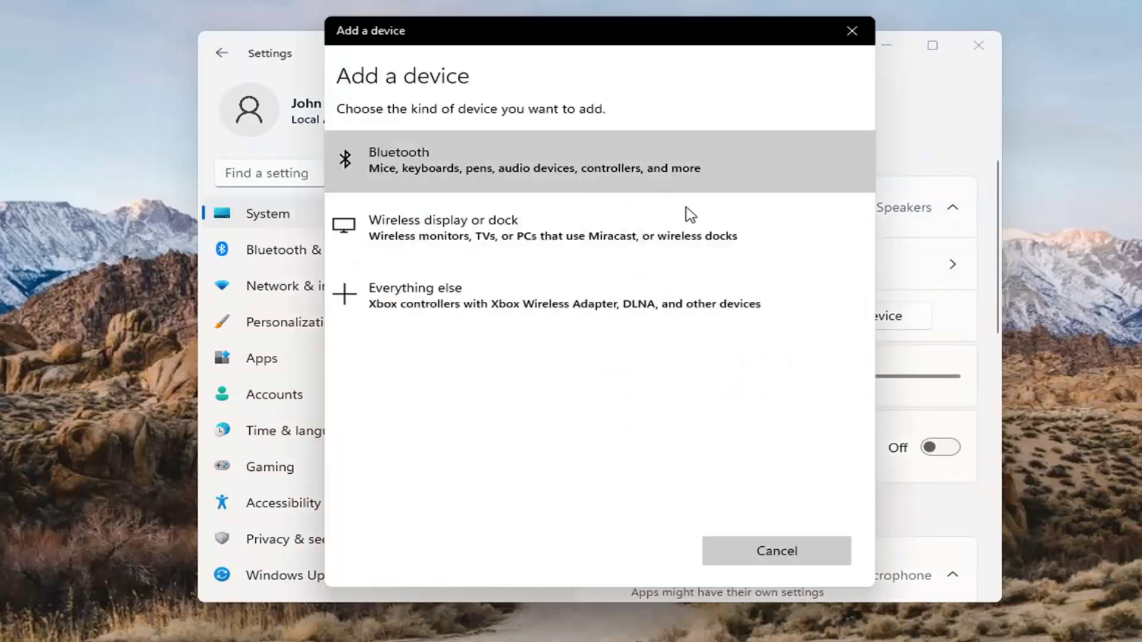
click(863, 33)
scroll(848, 253, down, 10)
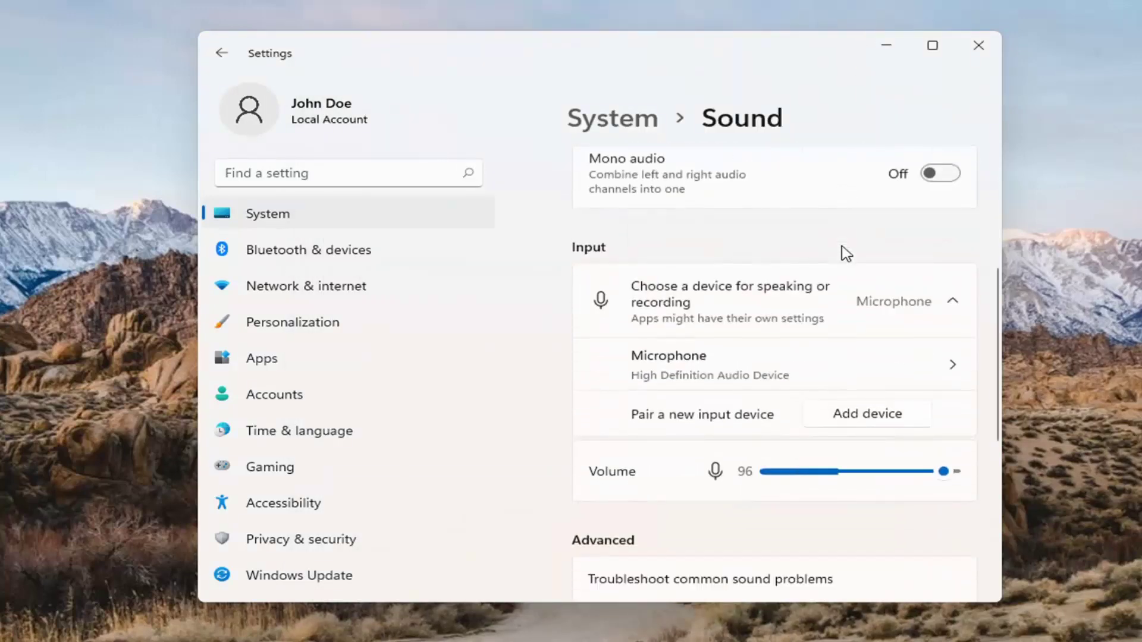
scroll(773, 264, up, 3)
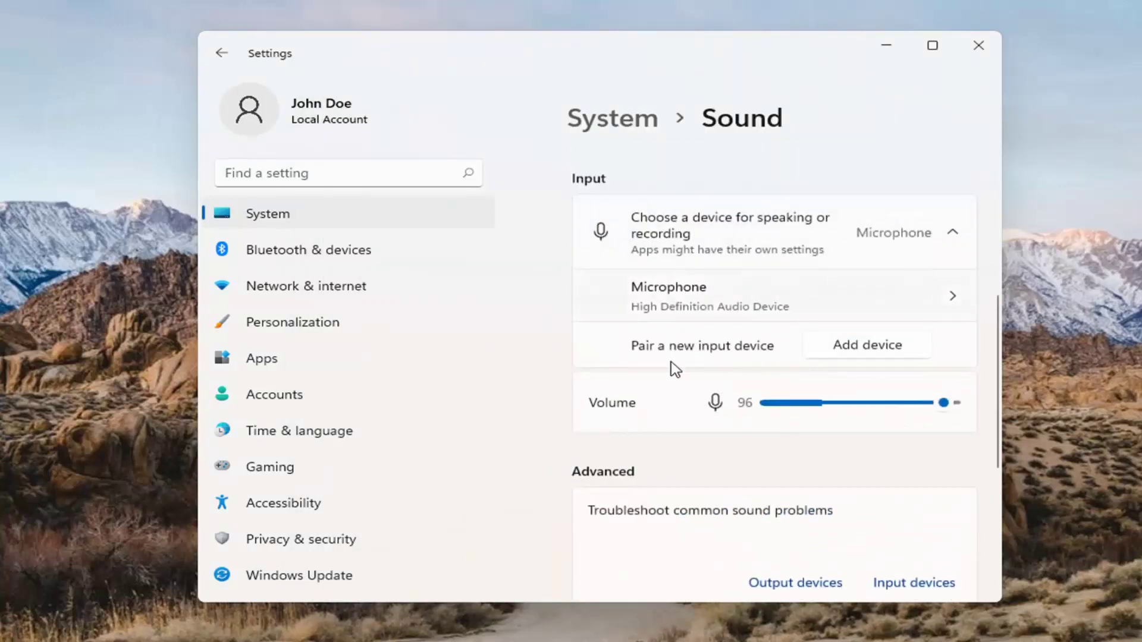
scroll(654, 404, up, 3)
scroll(655, 411, up, 2)
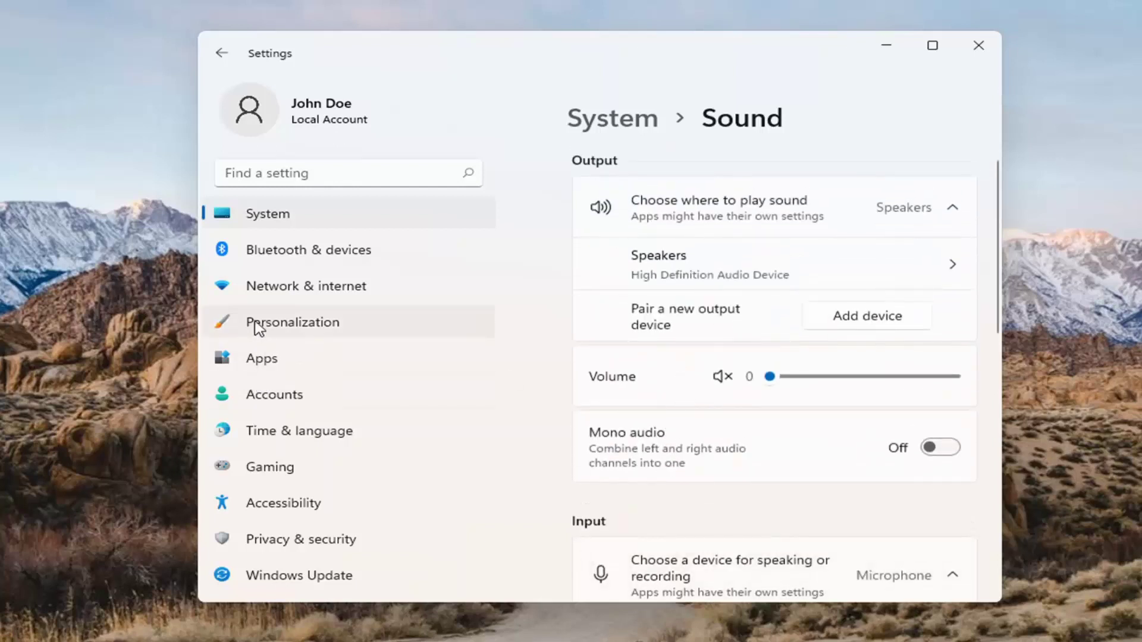
click(283, 218)
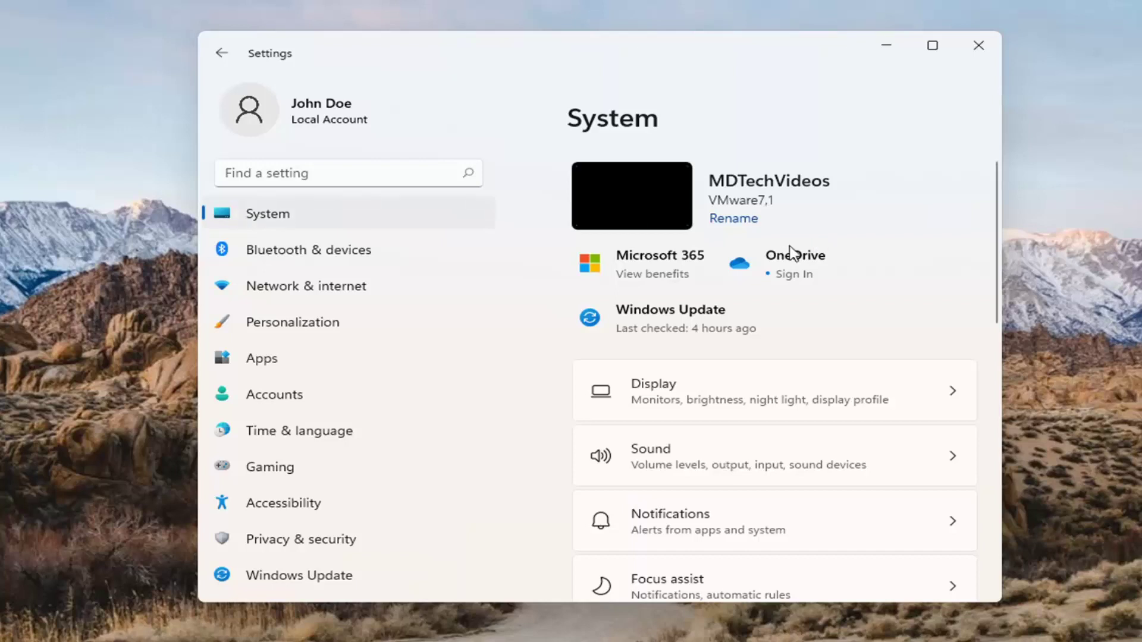
Open System > Troubleshoot and scroll its Options section into view
scroll(793, 357, down, 1)
scroll(794, 357, down, 8)
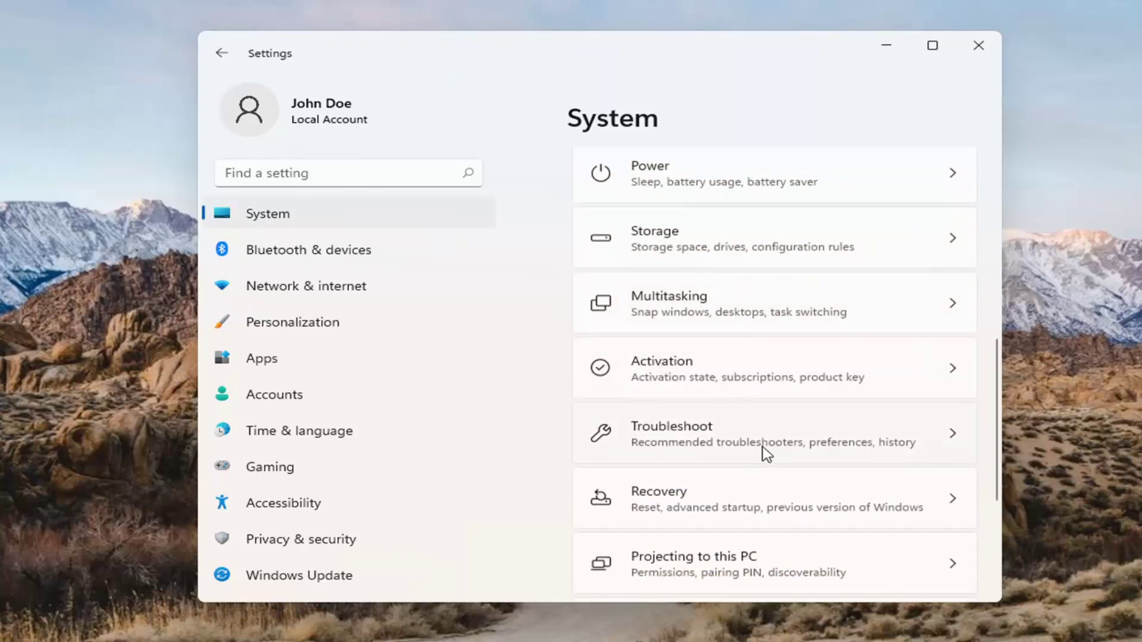
click(812, 441)
scroll(805, 444, down, 1)
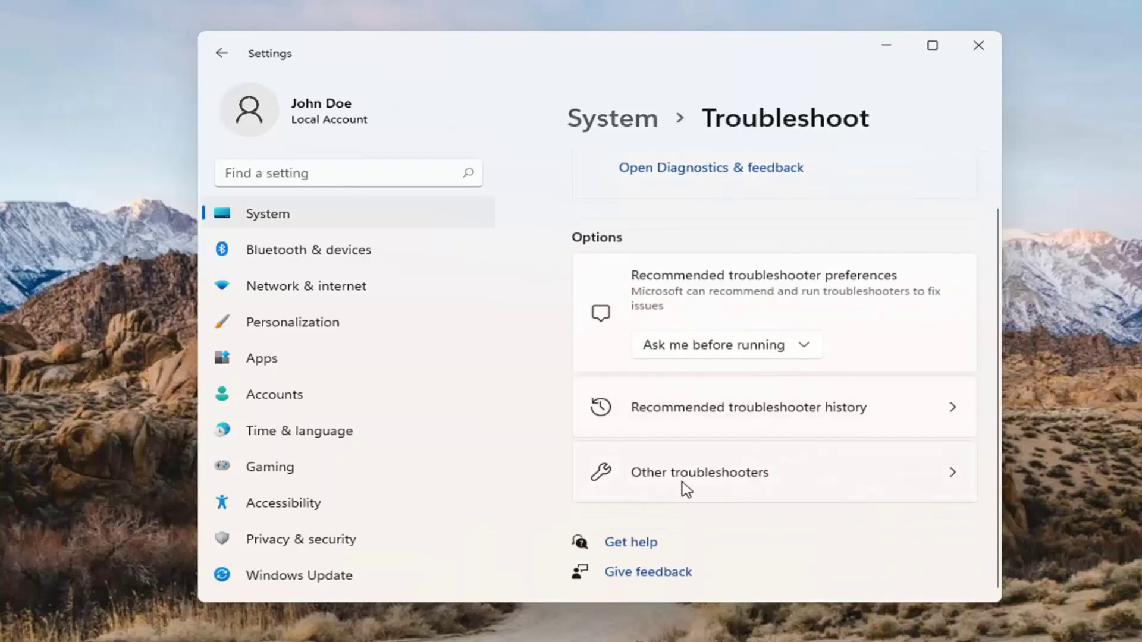
Run the Playing Audio troubleshooter from Other troubleshooters, opening then closing the speaker Properties window
click(750, 481)
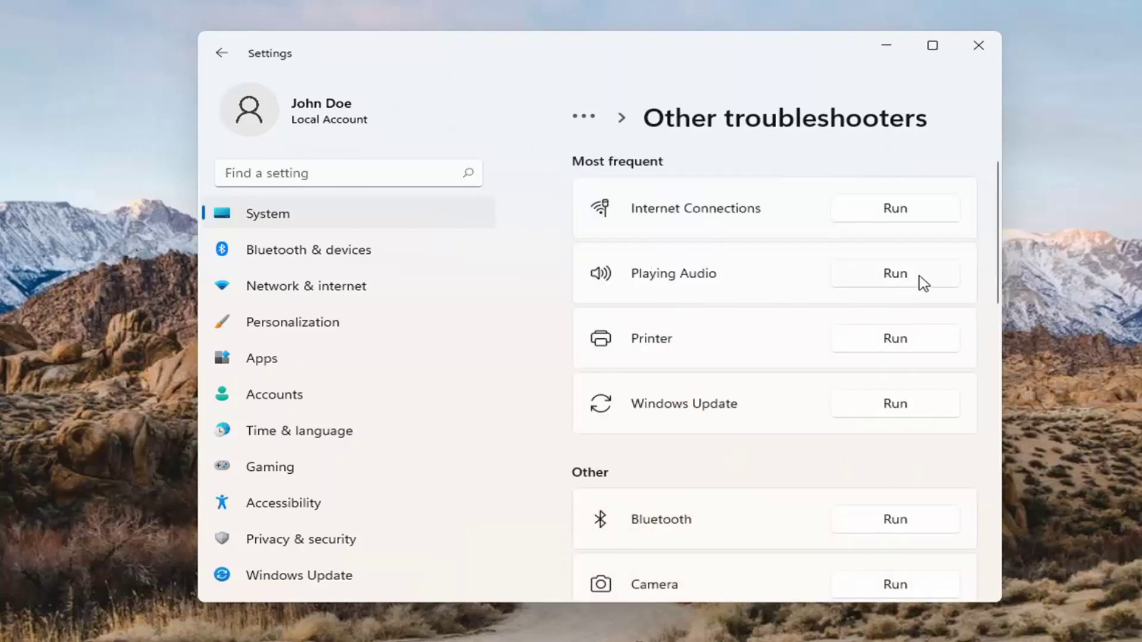
click(896, 275)
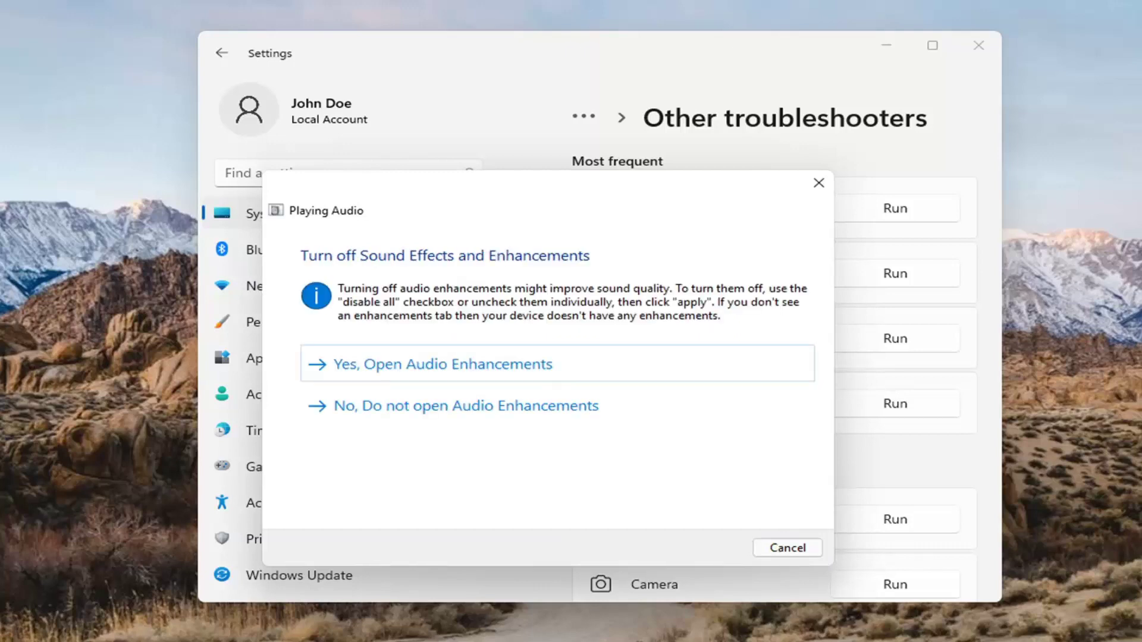
click(470, 365)
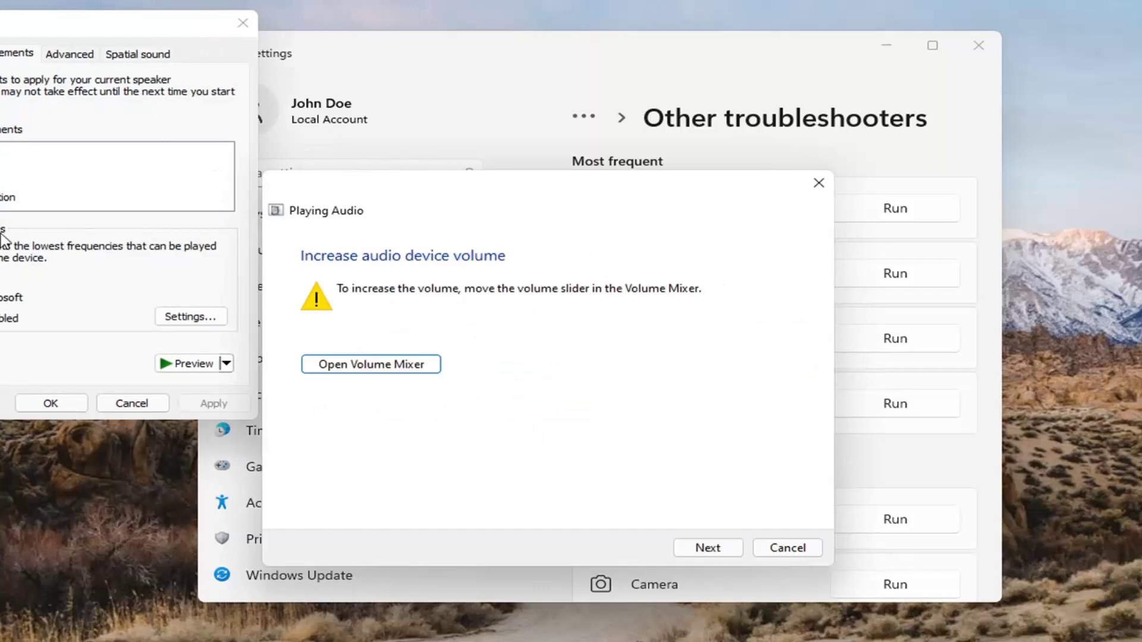
click(71, 406)
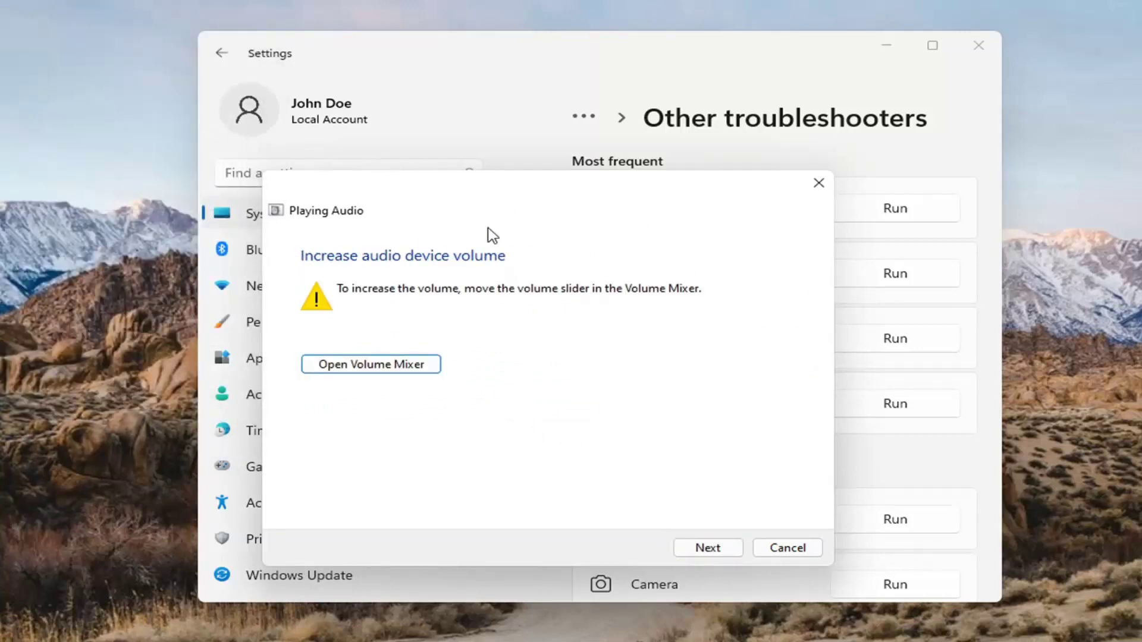
Advance the Playing Audio troubleshooter to completion, check quick settings, and close its results
click(702, 552)
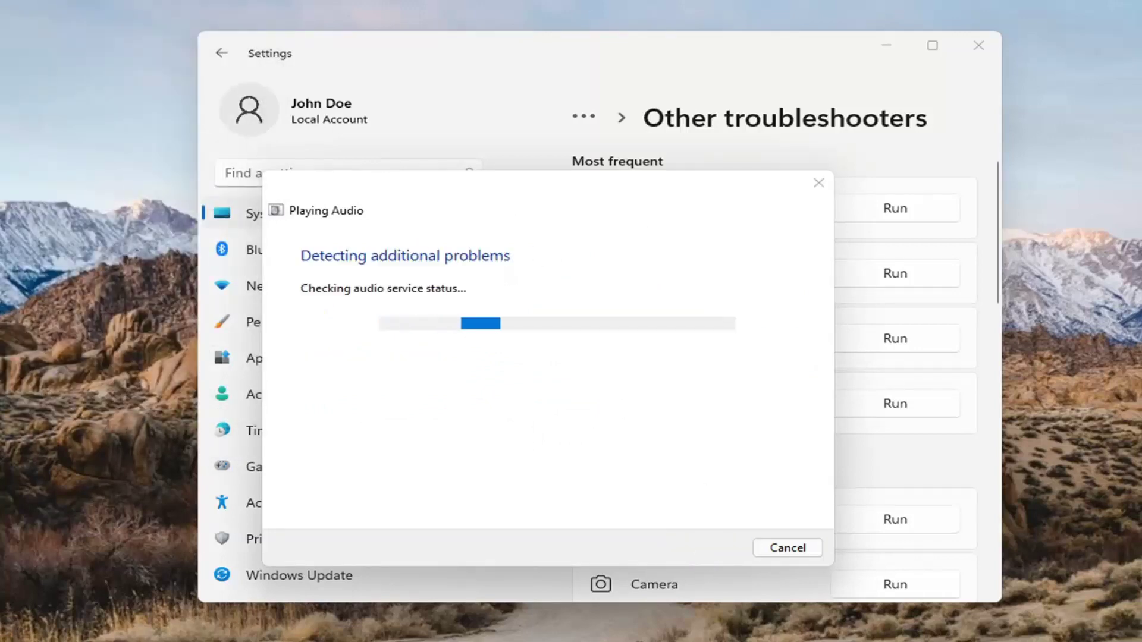
key(super+a)
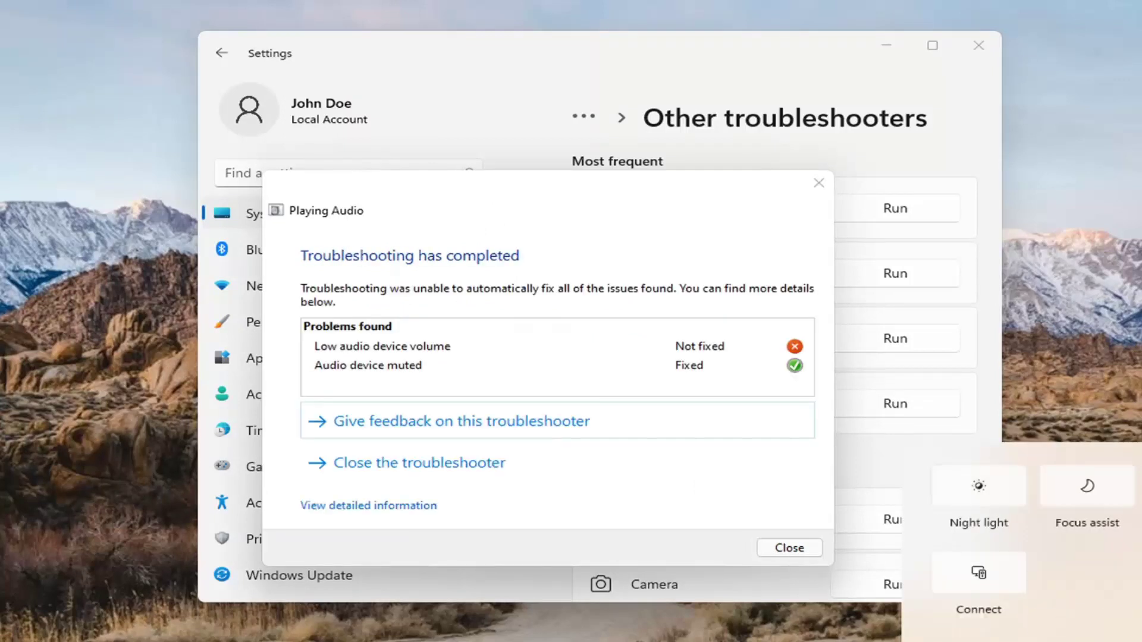
key(Escape)
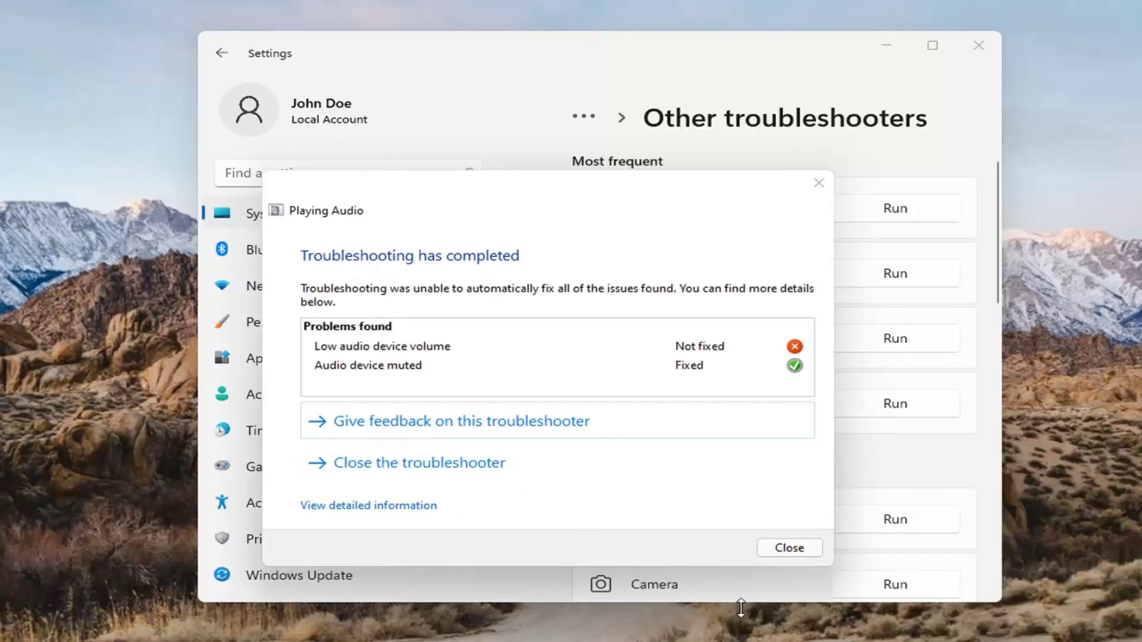
click(792, 548)
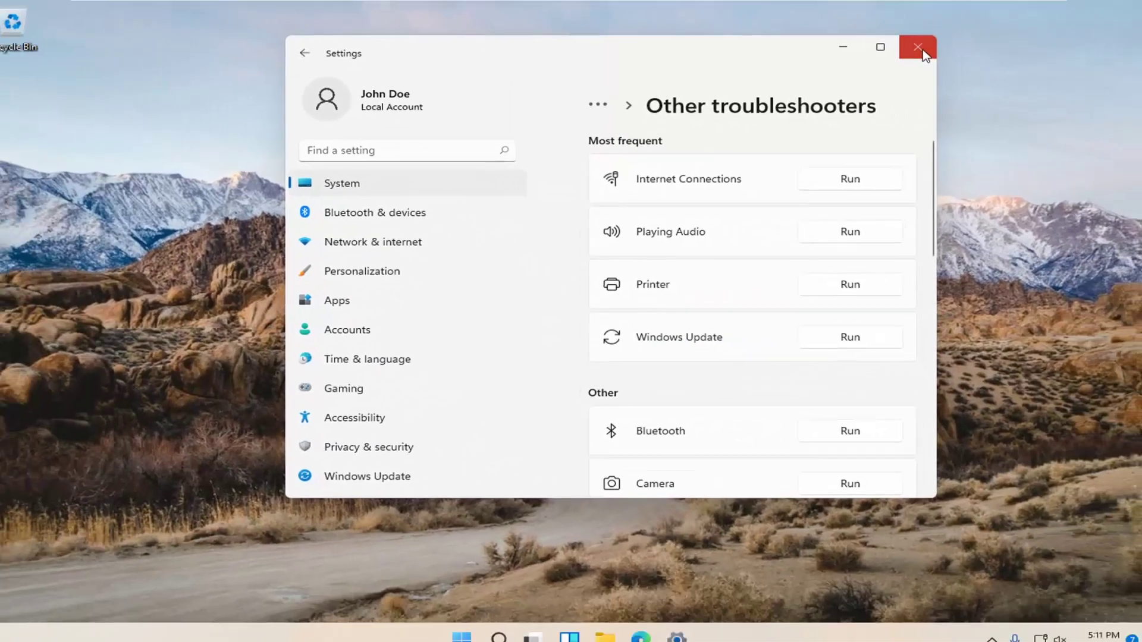
Close Settings and launch Command Prompt as administrator from a 'cmd' search, approving User Account Control
click(991, 47)
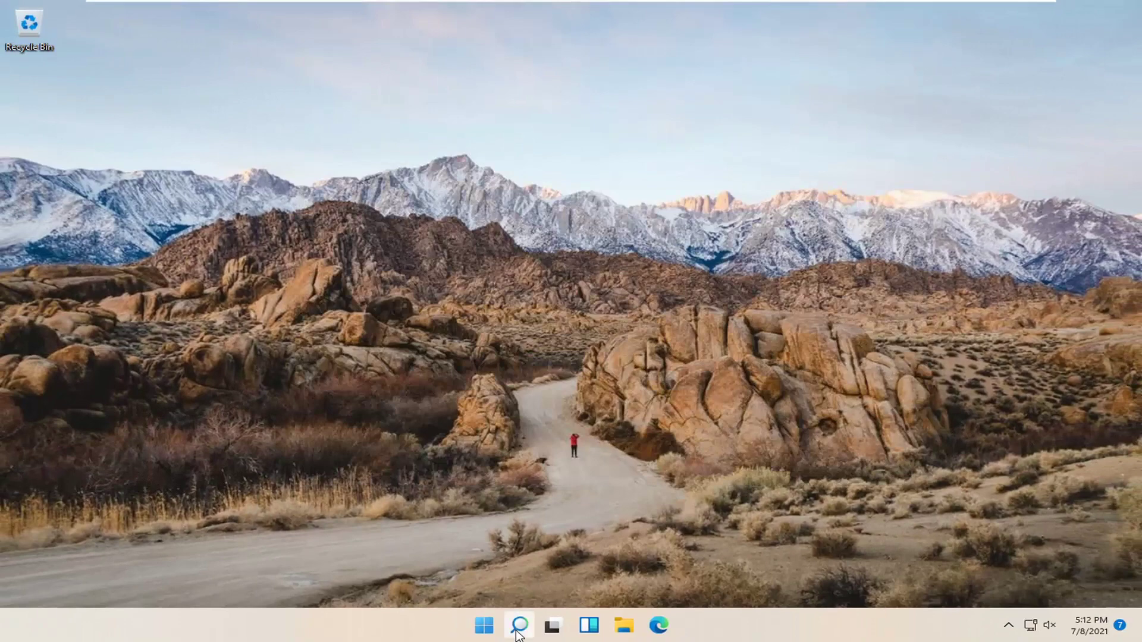
click(517, 633)
text(cmd)
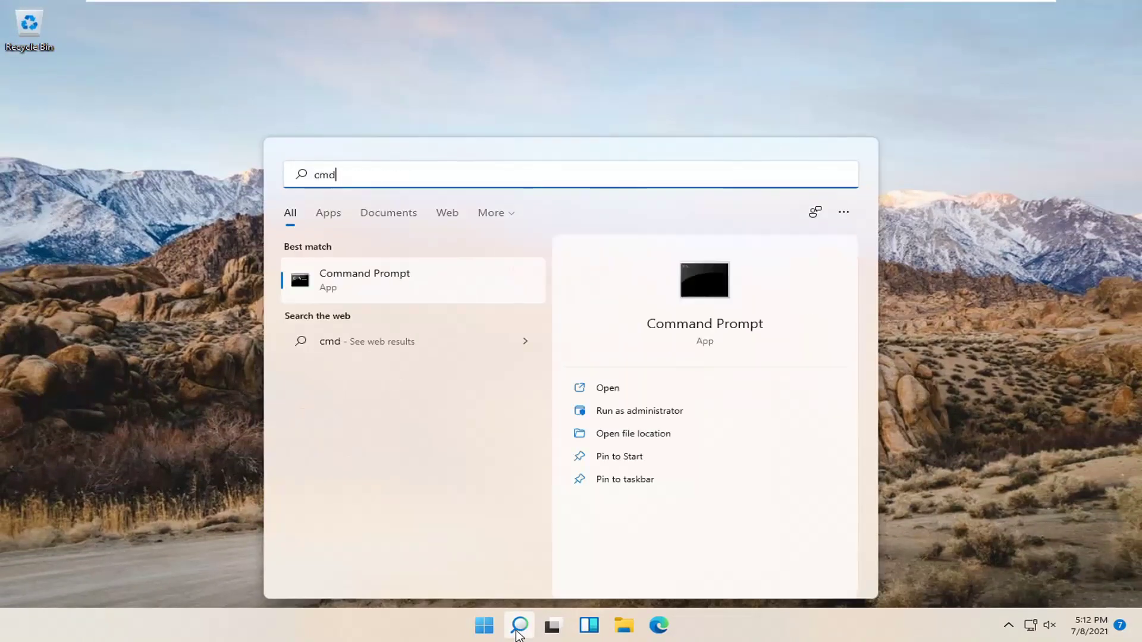
right_click(355, 287)
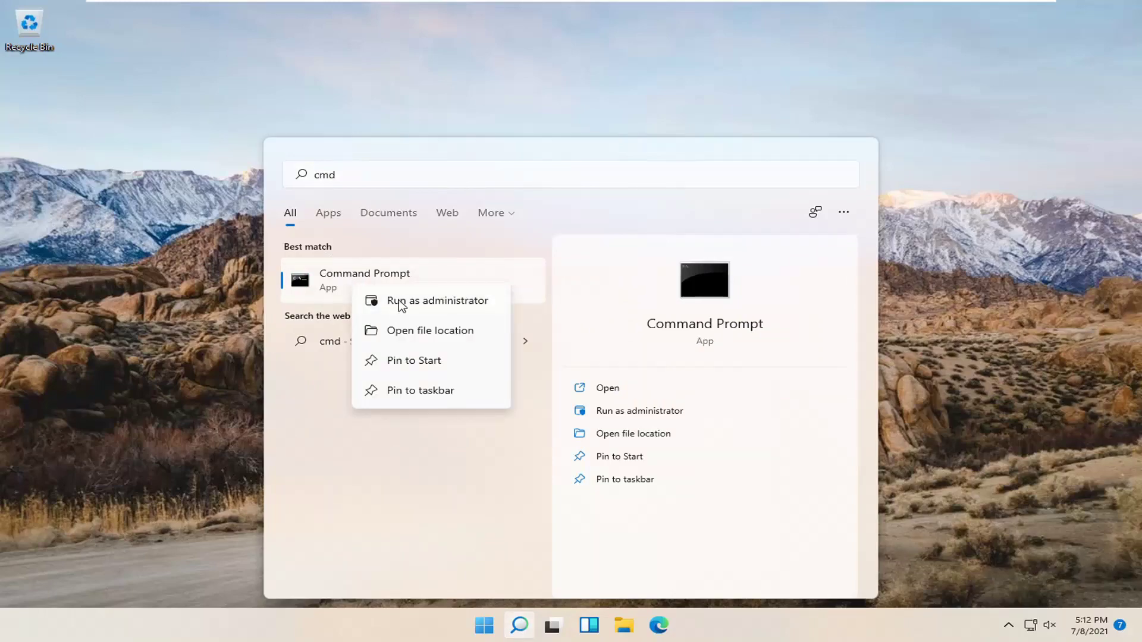
click(399, 300)
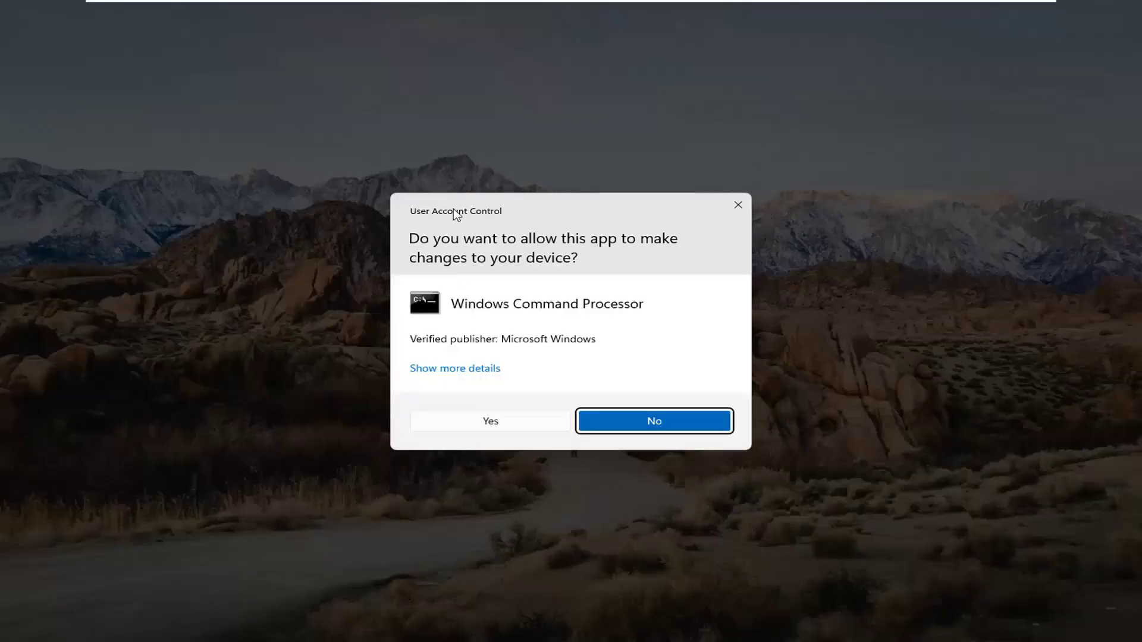
click(482, 428)
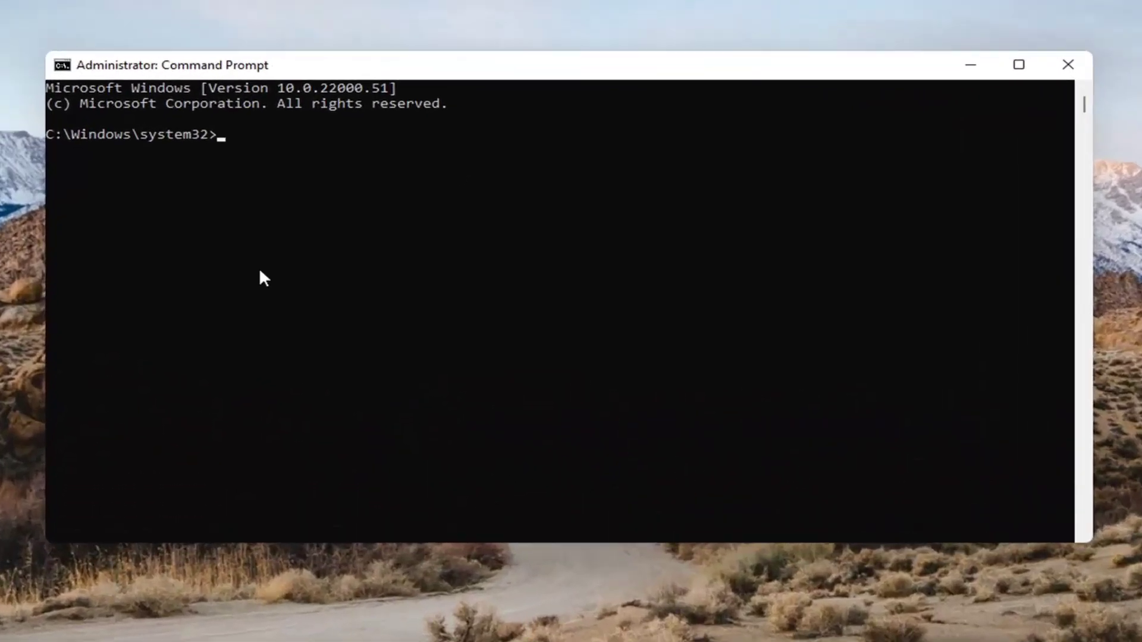
Run sfc /scannow and close Command Prompt once it reports no integrity violations
text(sfc /scannow)
key(Return)
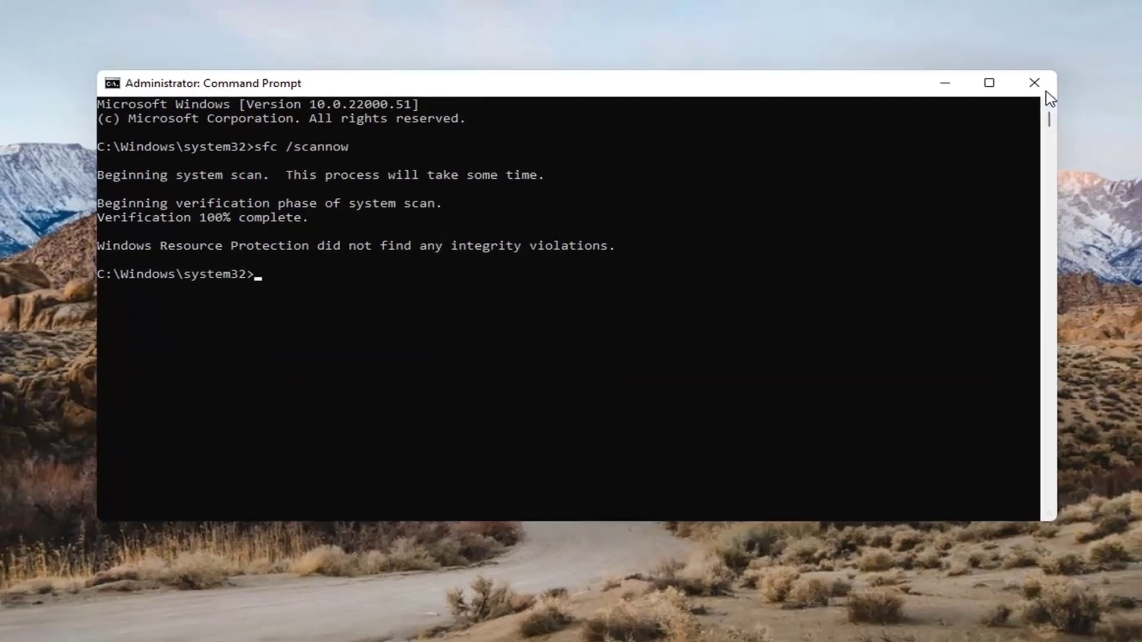
click(1067, 66)
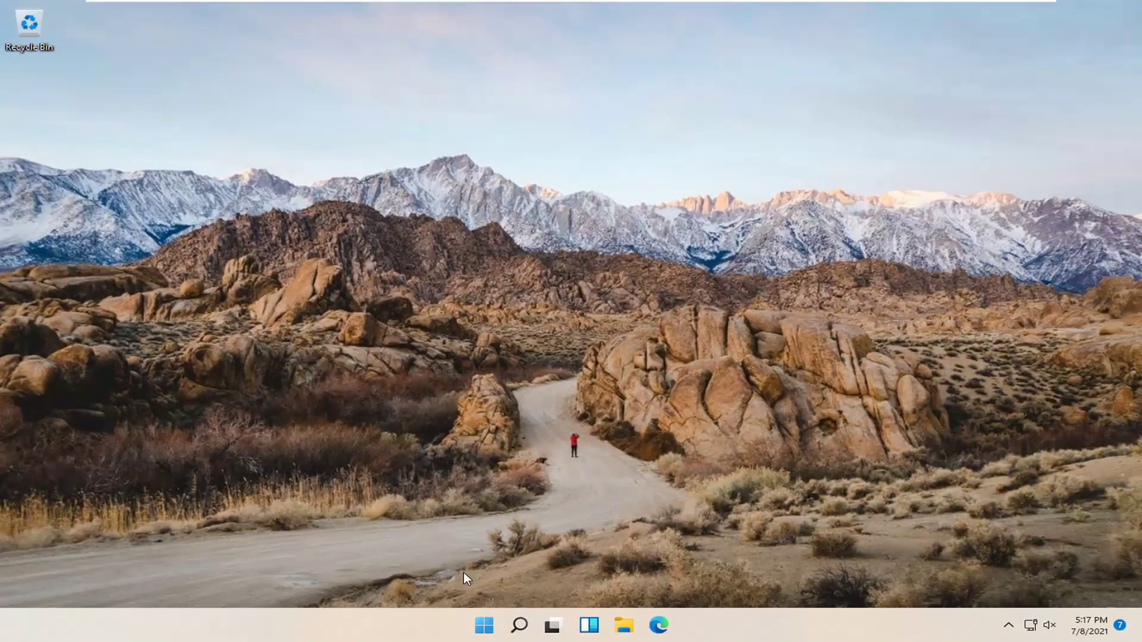
Restart the computer from the Start menu's Shut down or sign out options
right_click(484, 624)
mouse_move(470, 571)
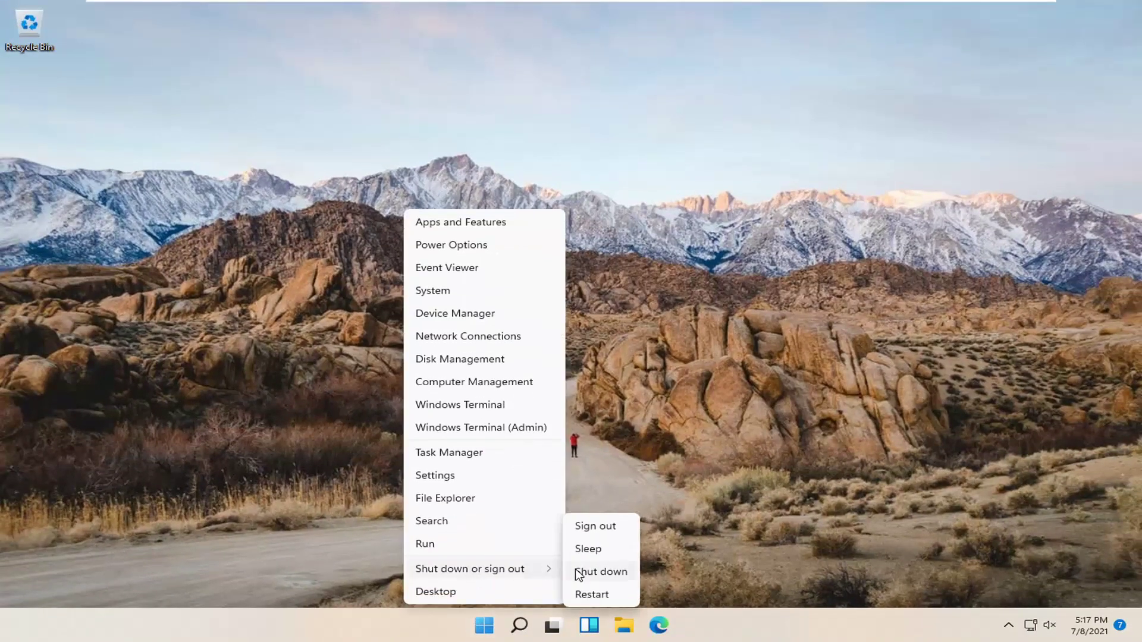
click(590, 590)
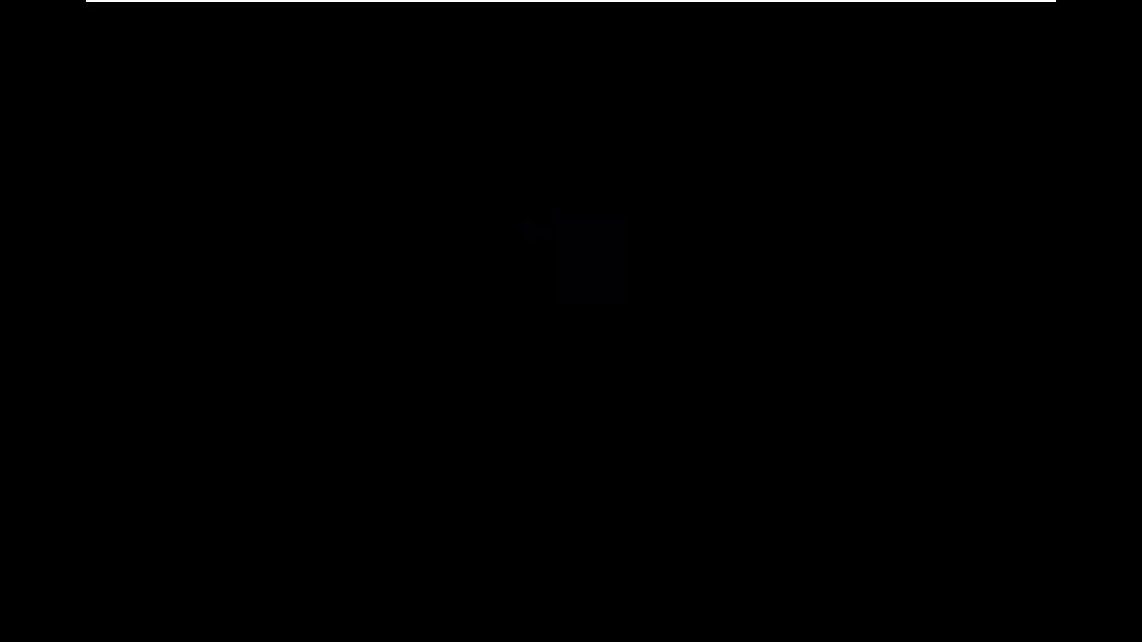
Sign back in at the sign-in screen after the reboot to reach the Welcome screen
key(Return)
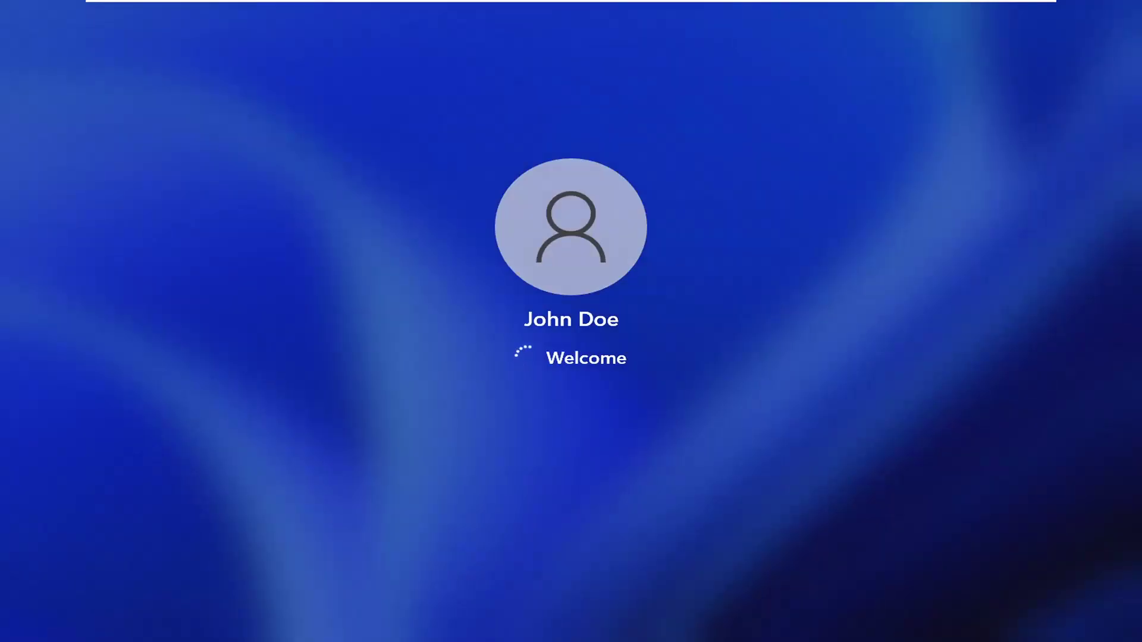